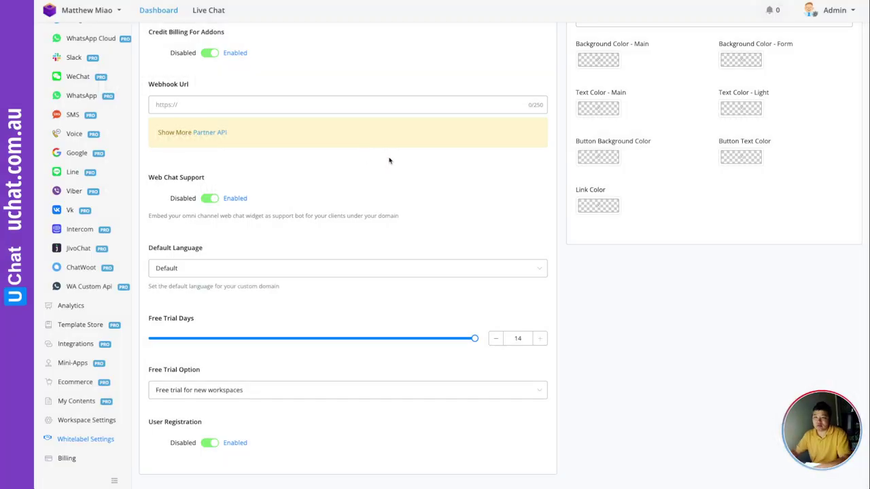
Open the Partner Settings Default Language dropdown and scroll through every available language
scroll(389, 160, up, 5)
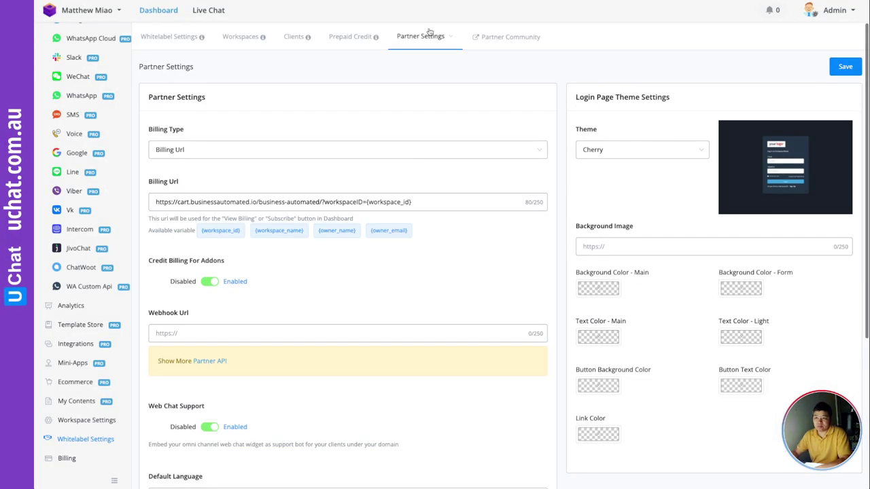
scroll(372, 153, down, 3)
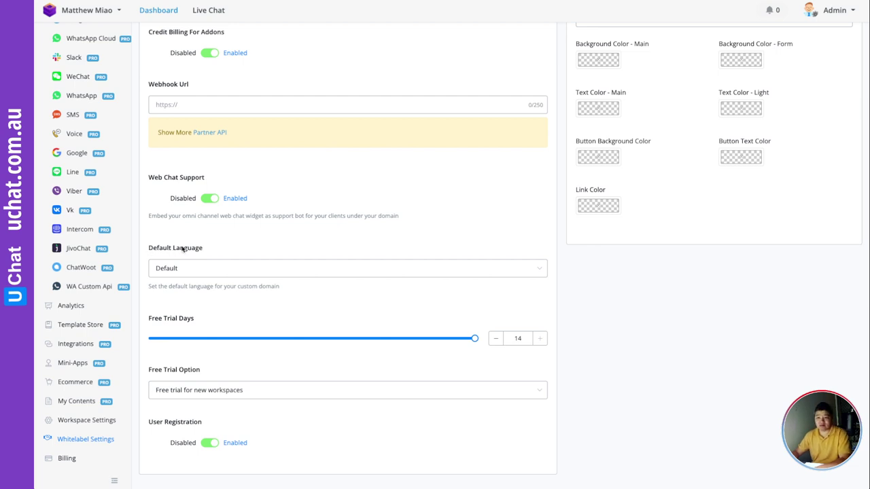
click(207, 270)
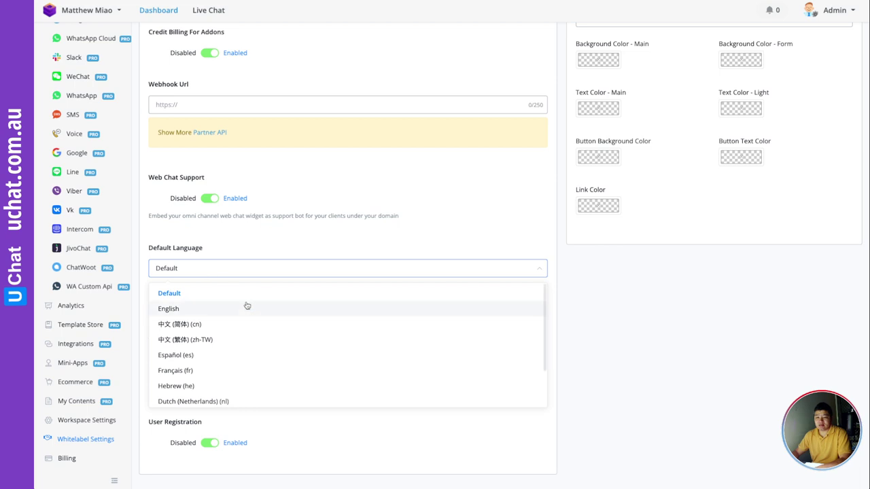
scroll(247, 306, down, 1)
scroll(247, 306, up, 1)
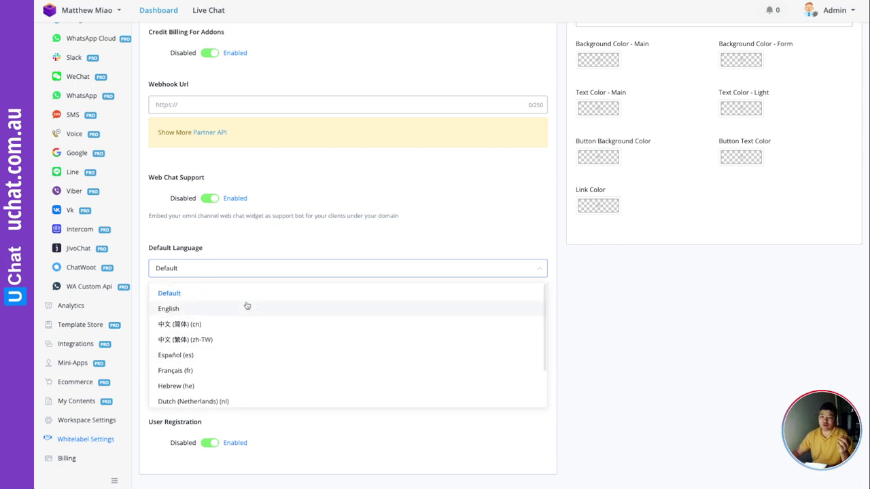
scroll(247, 306, down, 1)
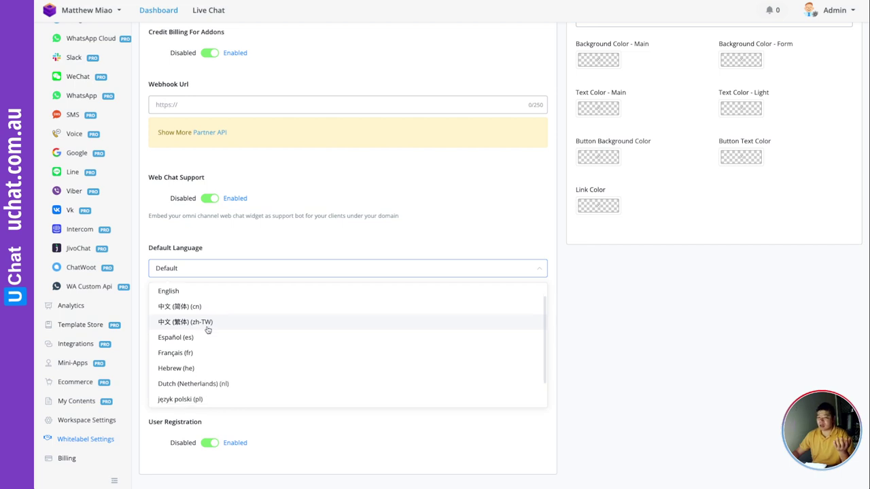
scroll(201, 328, down, 1)
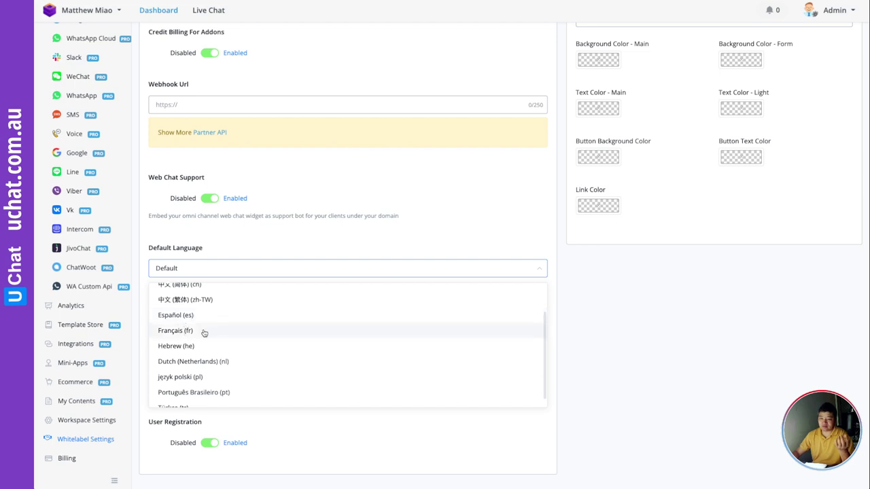
scroll(210, 348, down, 1)
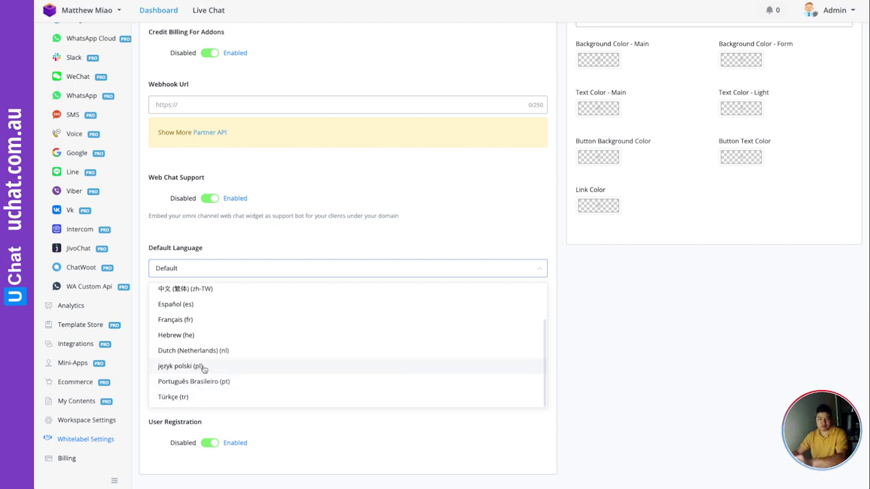
scroll(240, 335, up, 2)
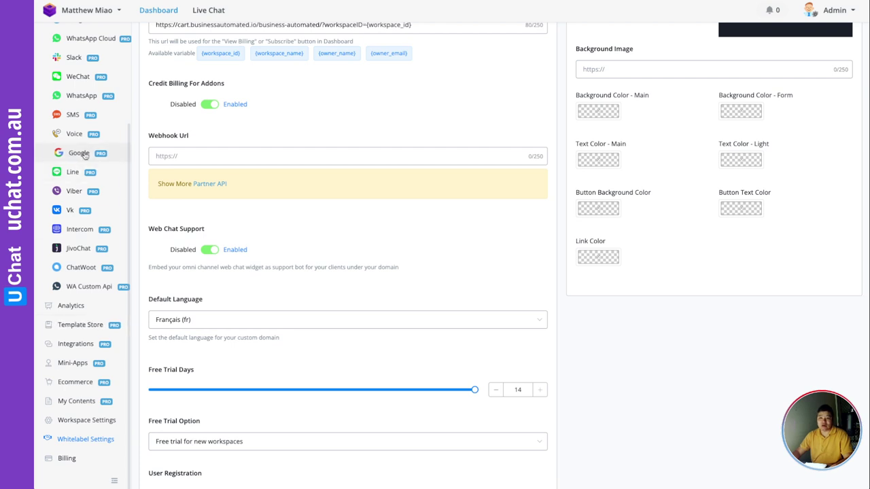
Scroll back up to confirm the Default Language shows Français (fr)
scroll(77, 150, up, 2)
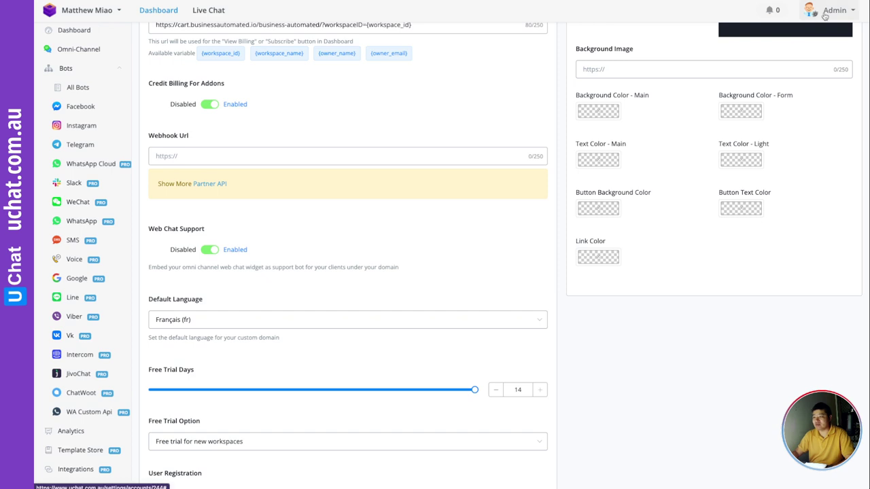
Browse the Language dropdown under Admin > Your Settings, then close it leaving English
click(828, 12)
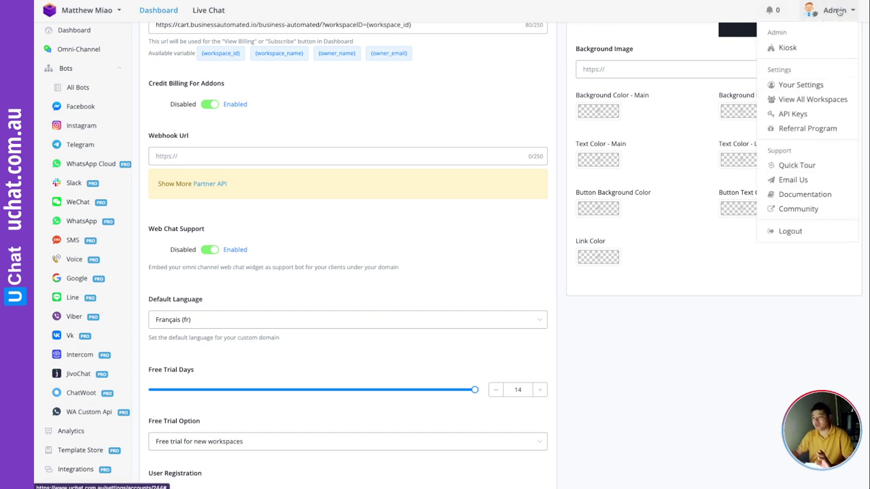
click(794, 86)
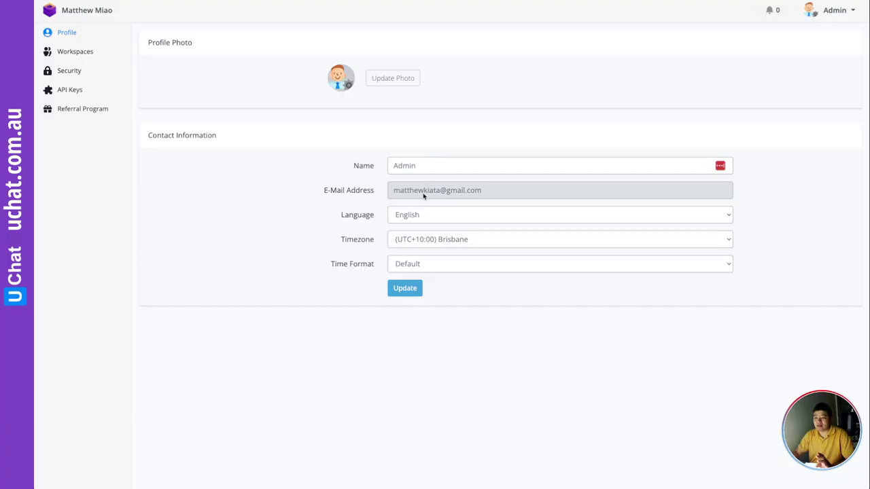
click(418, 219)
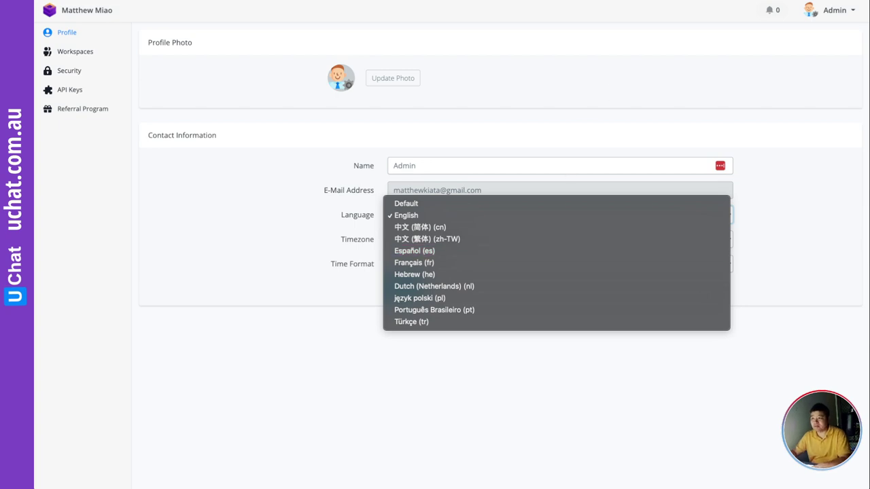
key(Escape)
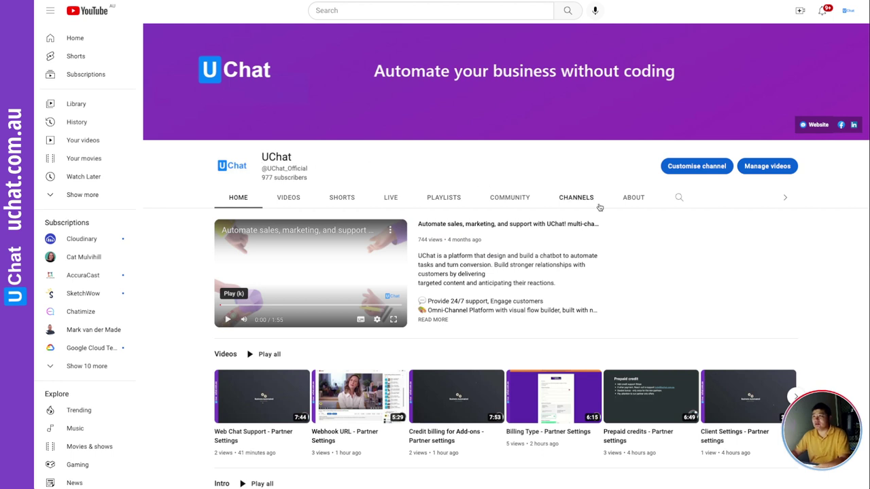
Search the UChat YouTube channel for 'multiple language', fixing the misspelled query first
click(678, 200)
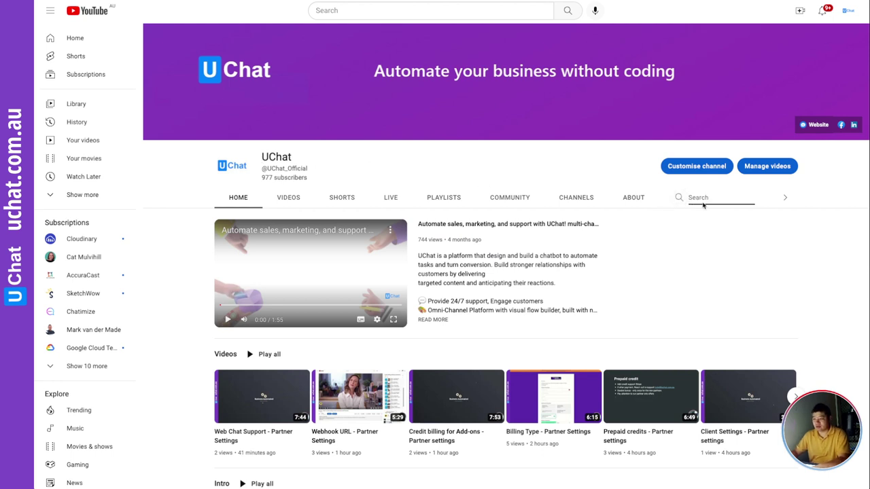
text(multp)
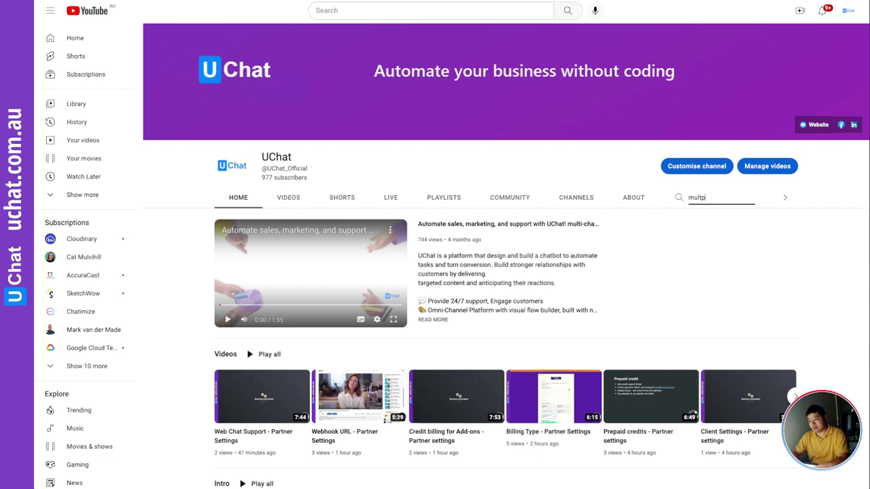
text(uage)
right_click(697, 197)
click(715, 204)
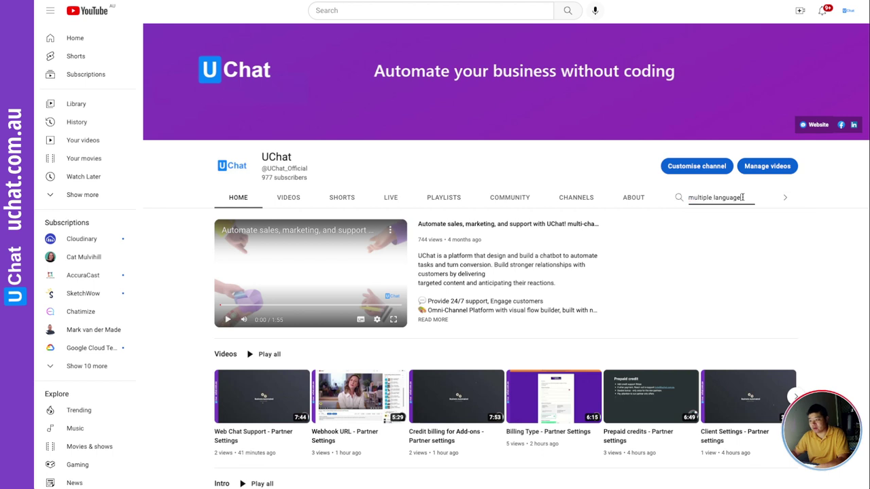
key(Return)
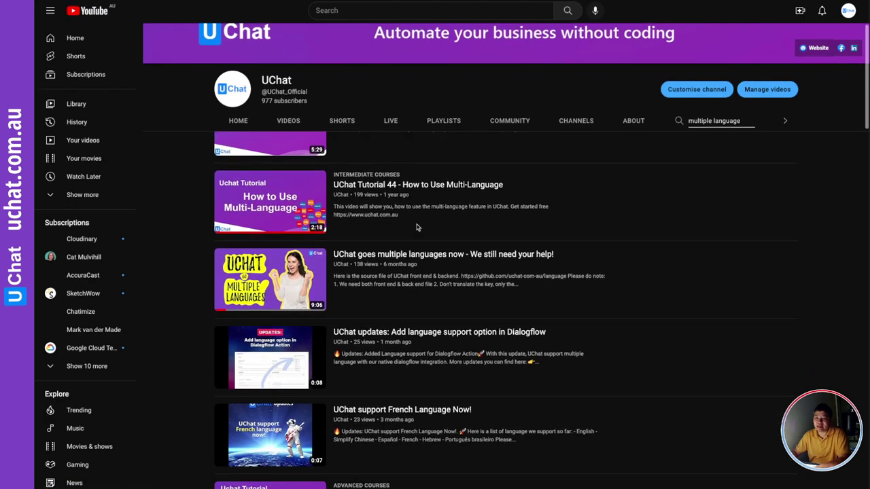
scroll(250, 264, down, 1)
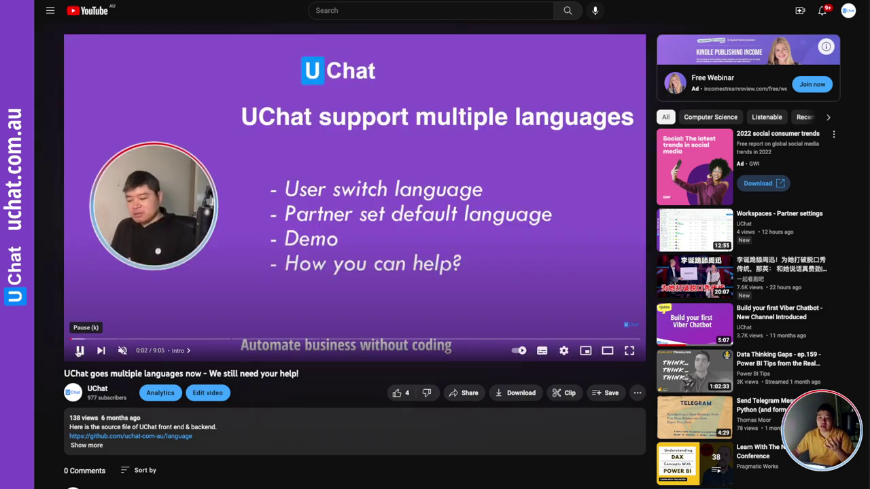
Pause the translation-help video and expand its full description to reveal the GitHub link
click(79, 351)
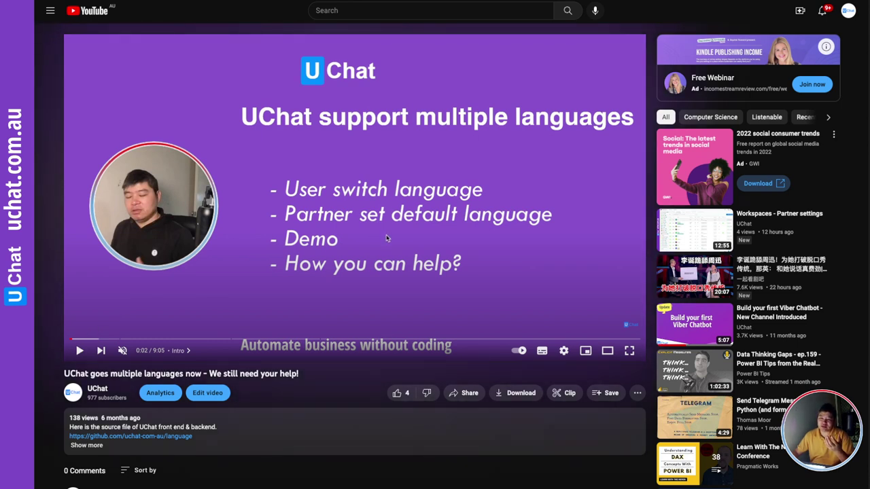
scroll(386, 238, down, 4)
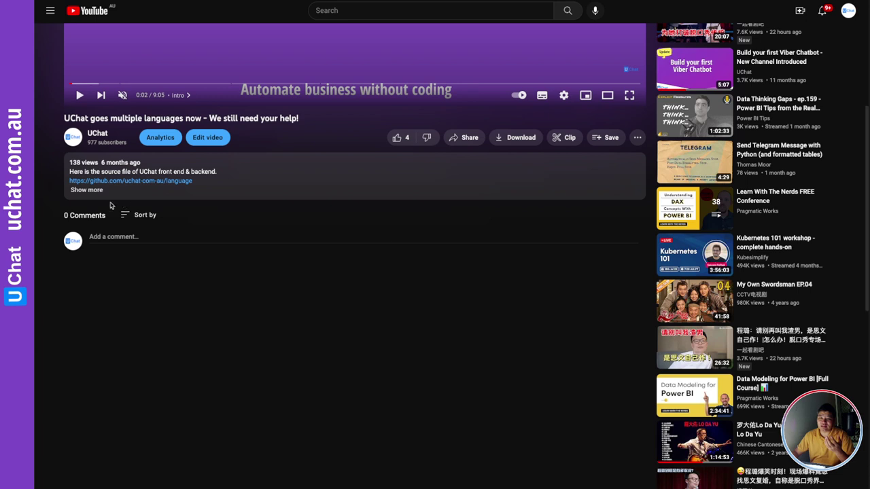
click(87, 190)
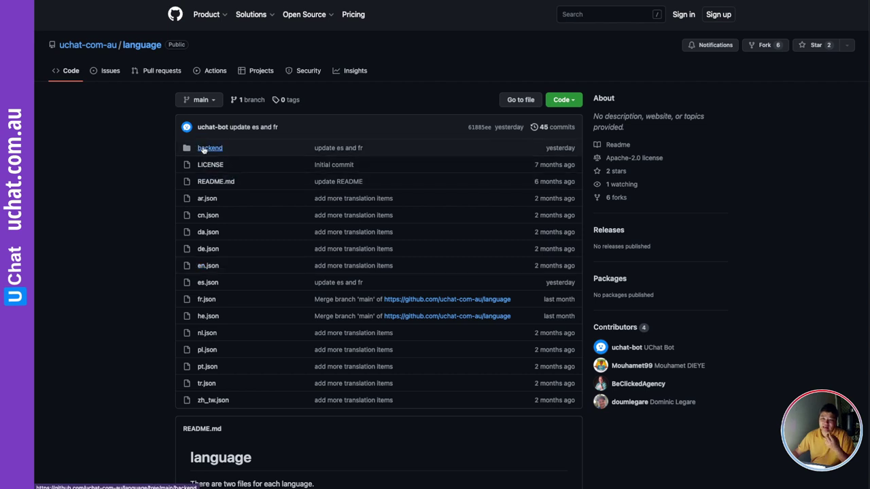
Browse the backend translation files, return to the repo root, and highlight the README's don't-change-keys rule
click(204, 148)
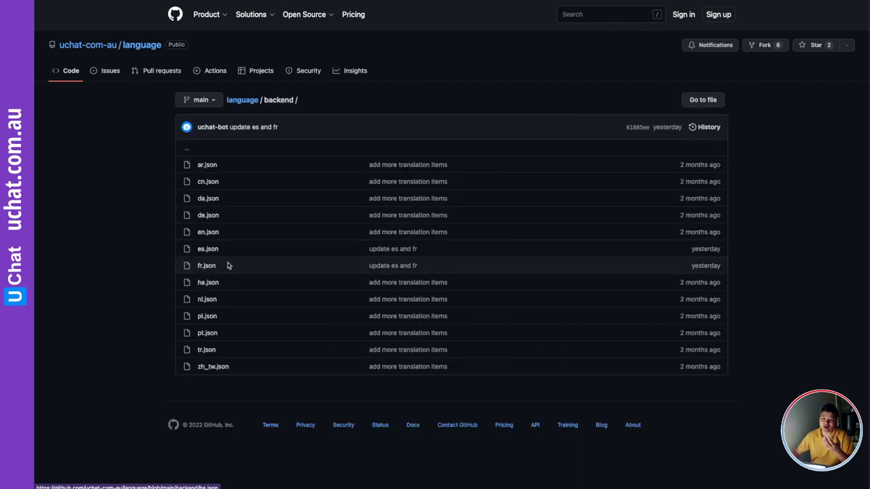
click(186, 149)
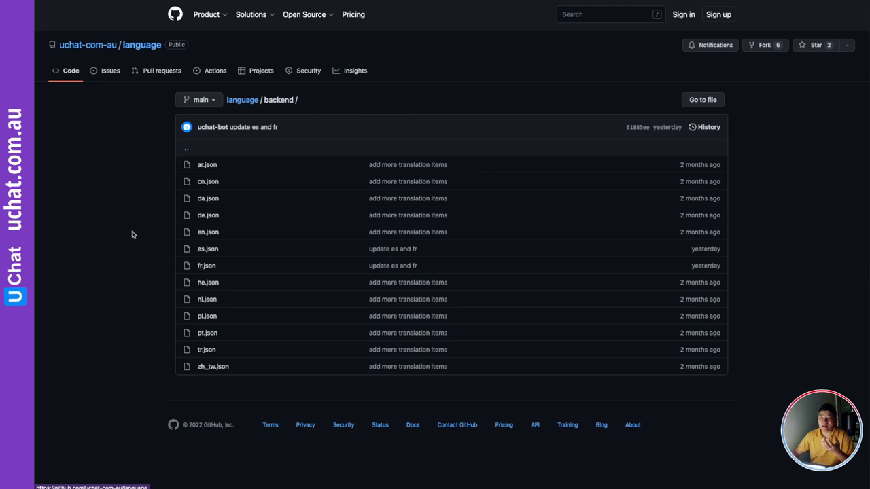
scroll(132, 233, down, 3)
scroll(131, 234, down, 2)
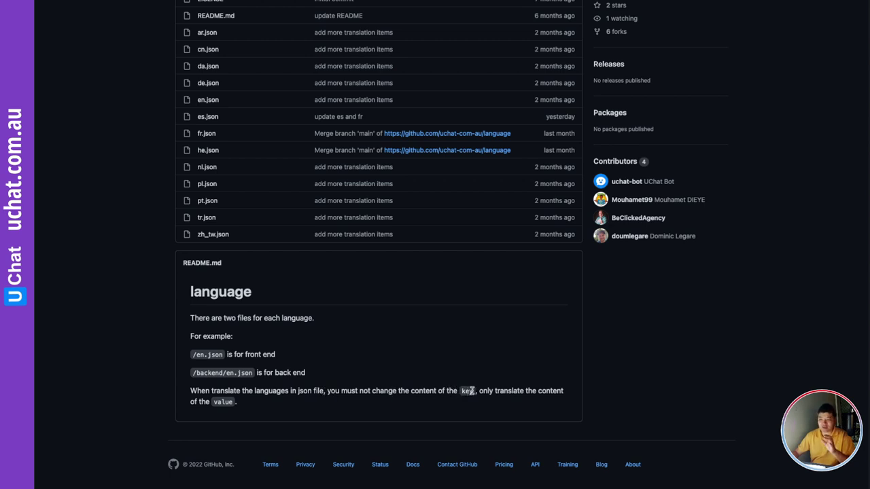
drag(474, 391, 389, 392)
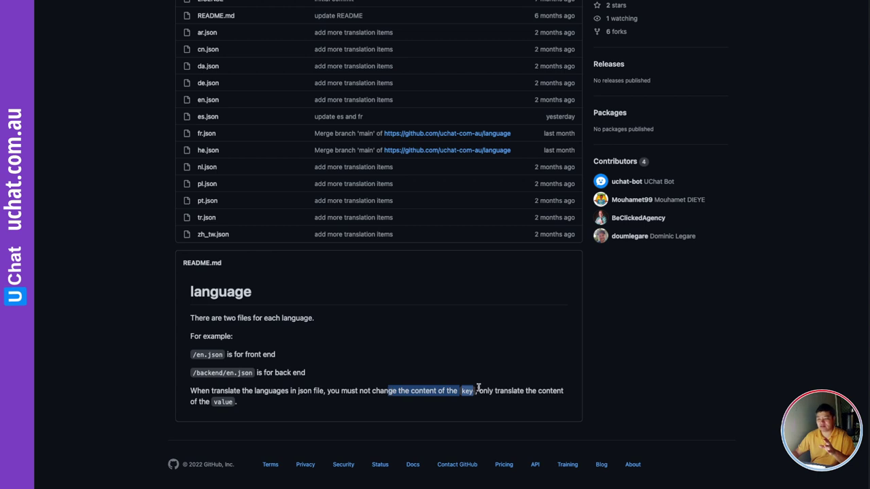